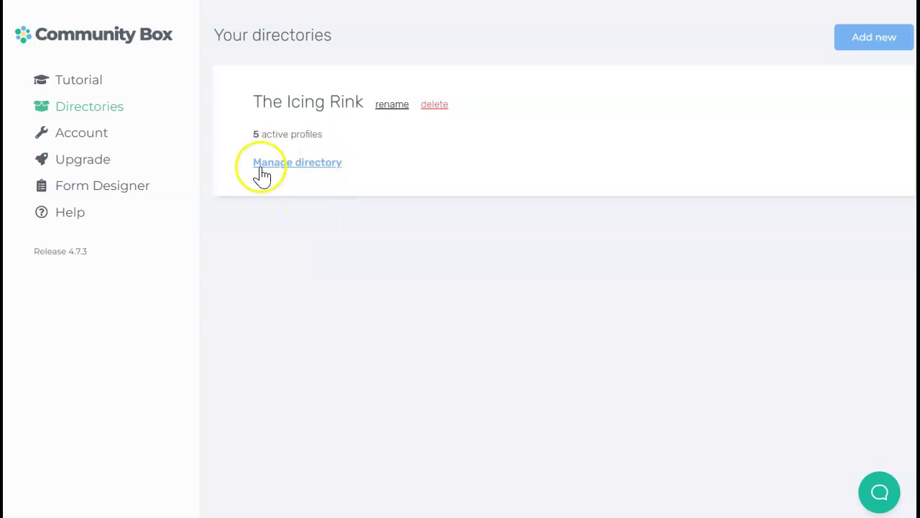
- Open the Search Bar Builder from the floating search bar design settings of The Icing Rink directory
left_click(303, 164)
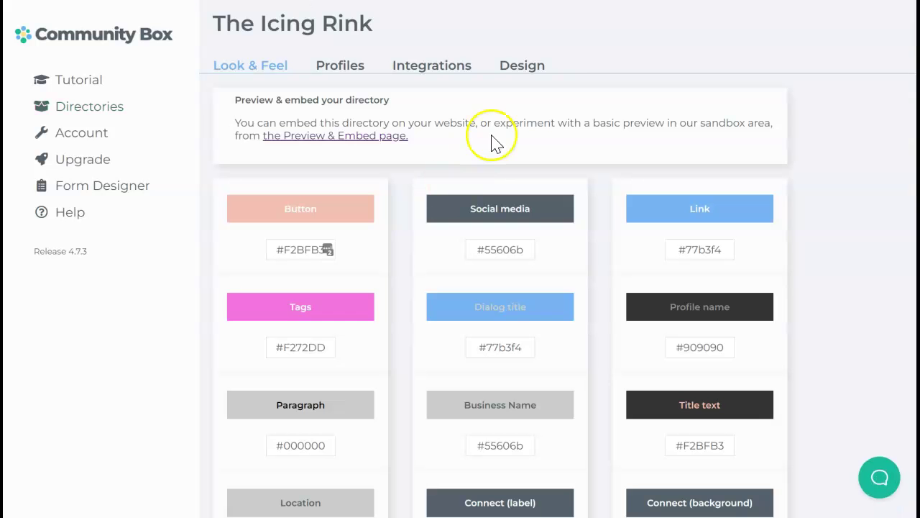
left_click(525, 75)
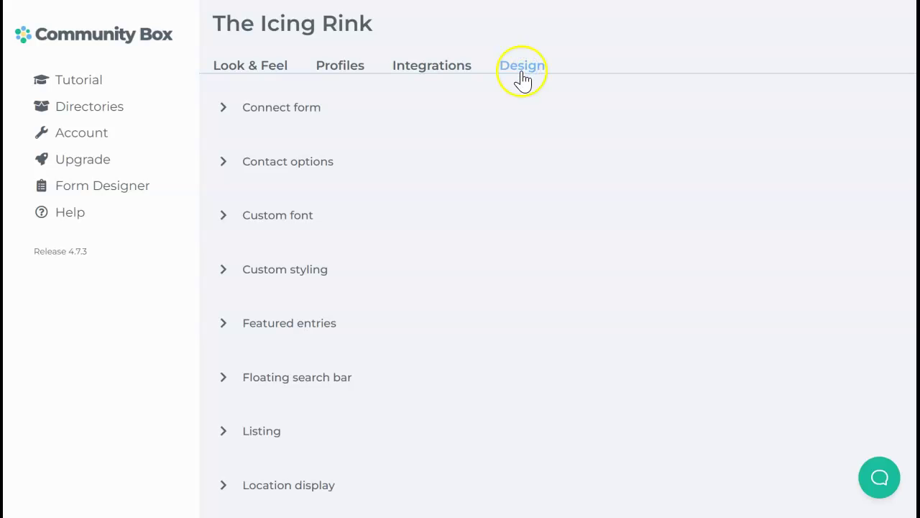
left_click(291, 385)
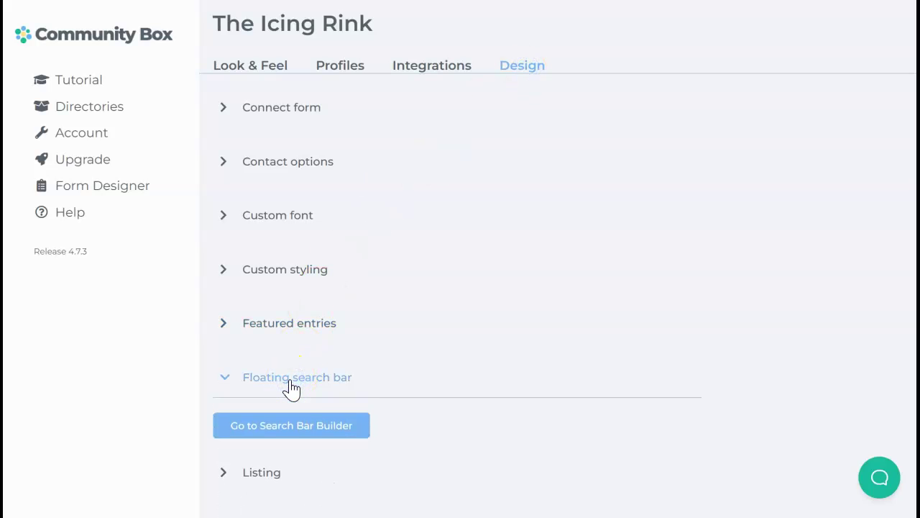
scroll(341, 270, "down", 1)
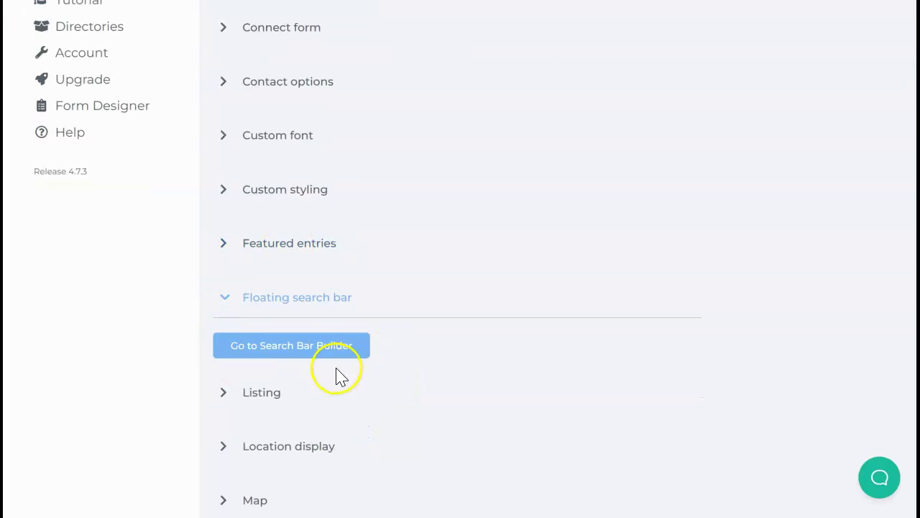
left_click(295, 348)
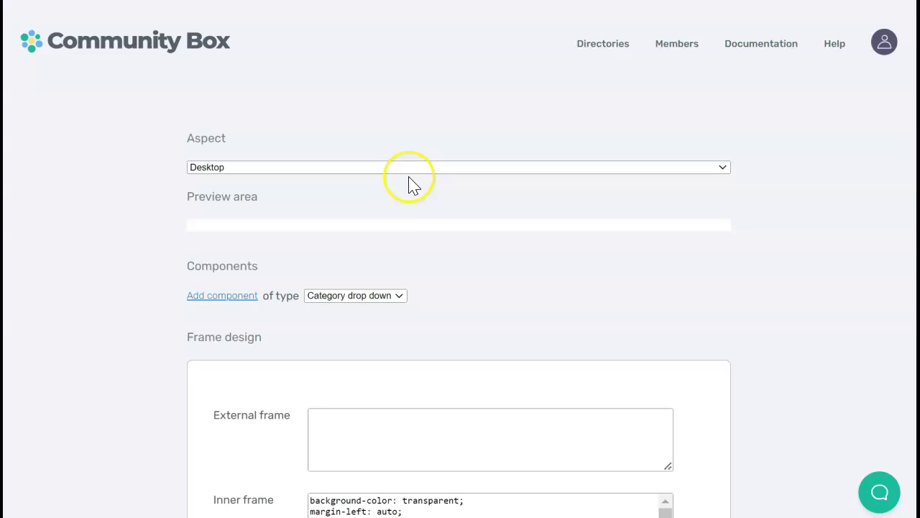
- Add a Free-text component to the desktop search bar and set its placeholder to "Search for cakes..."
scroll(538, 278, "down", 1)
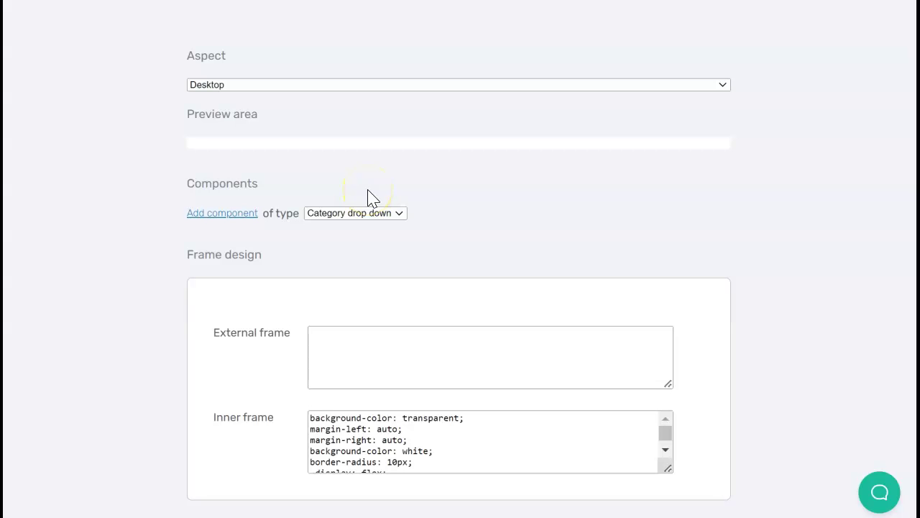
left_click(365, 214)
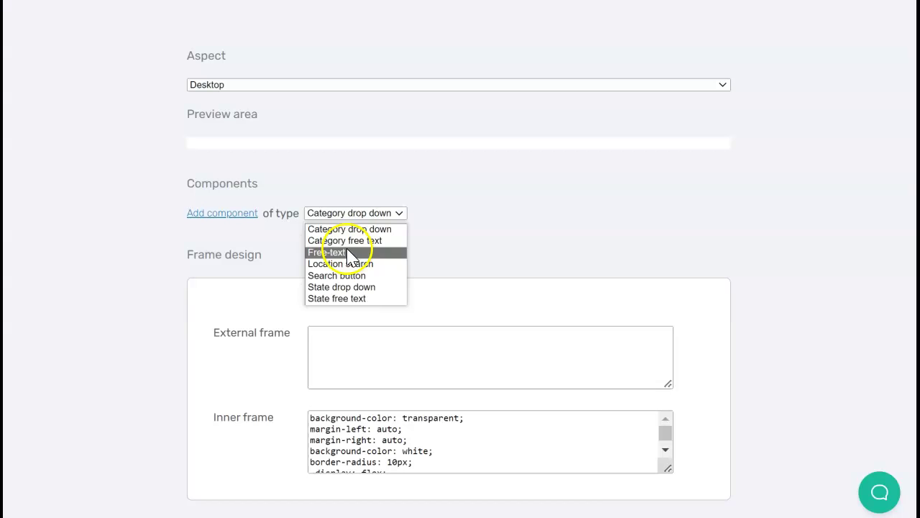
left_click(348, 252)
left_click(222, 214)
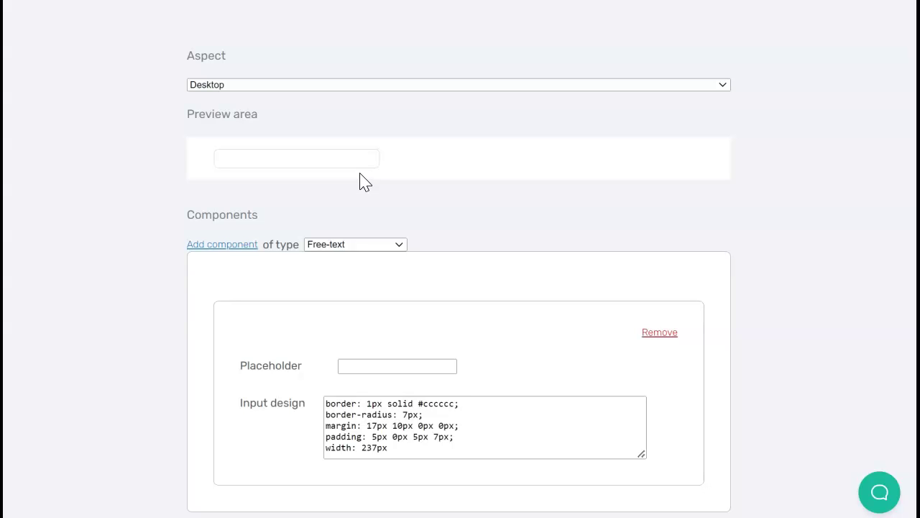
left_click(375, 367)
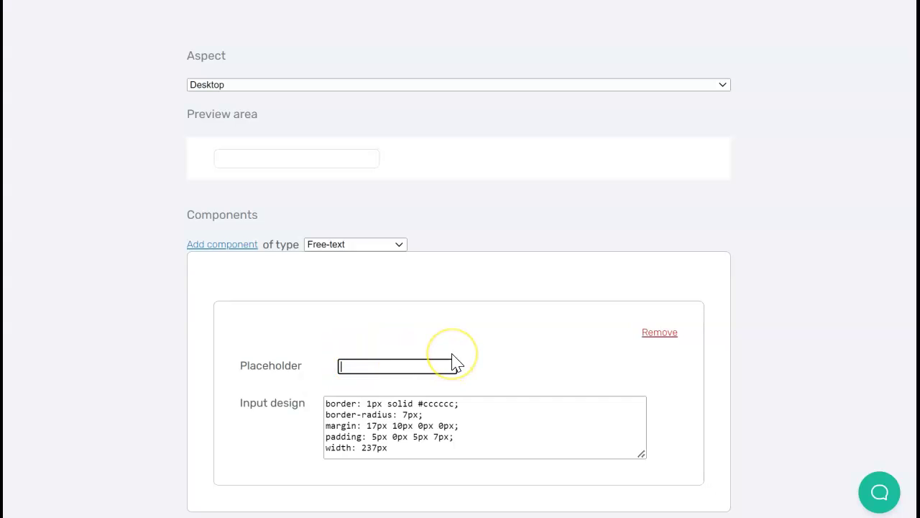
type("Search for cakes...")
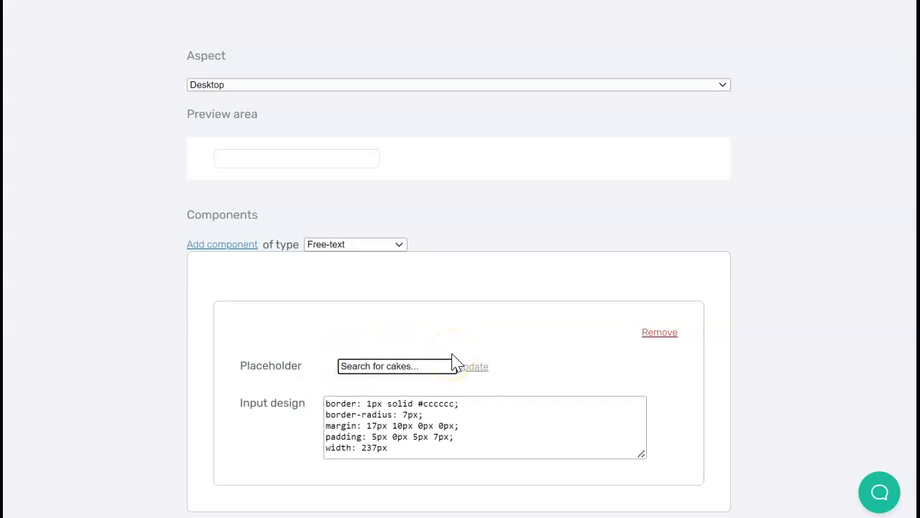
left_click(476, 367)
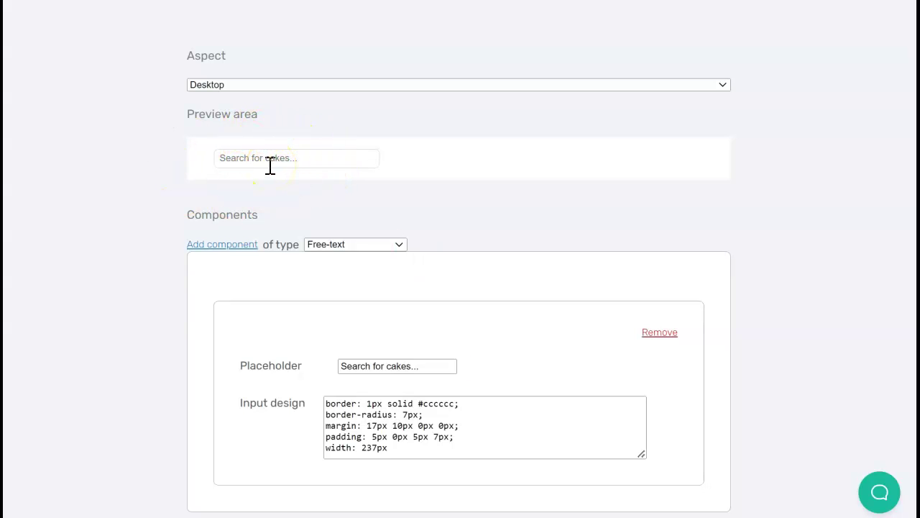
- Add a Location search component with the placeholder "Location..."
left_click(378, 245)
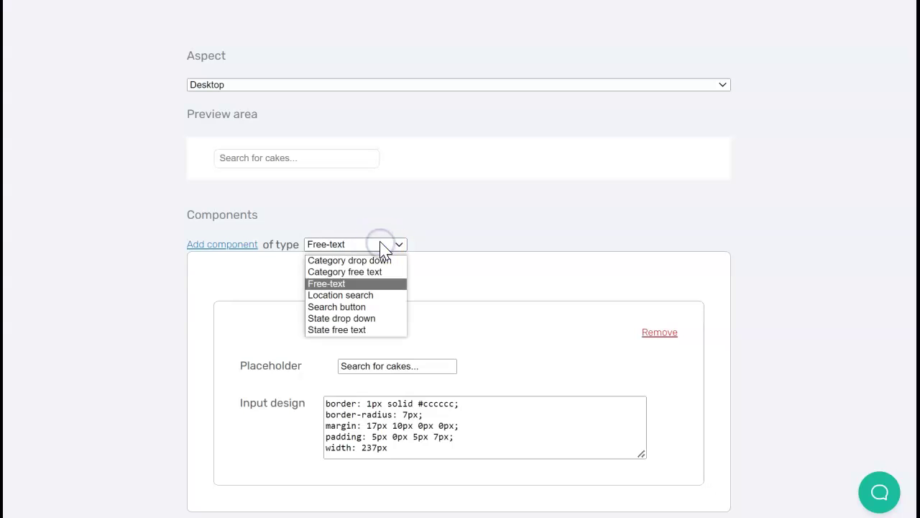
left_click(366, 295)
left_click(219, 245)
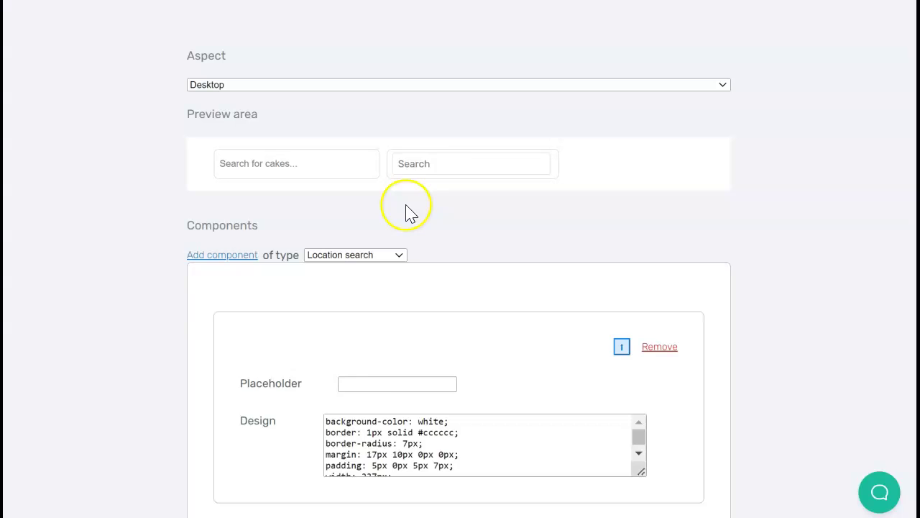
left_click(386, 386)
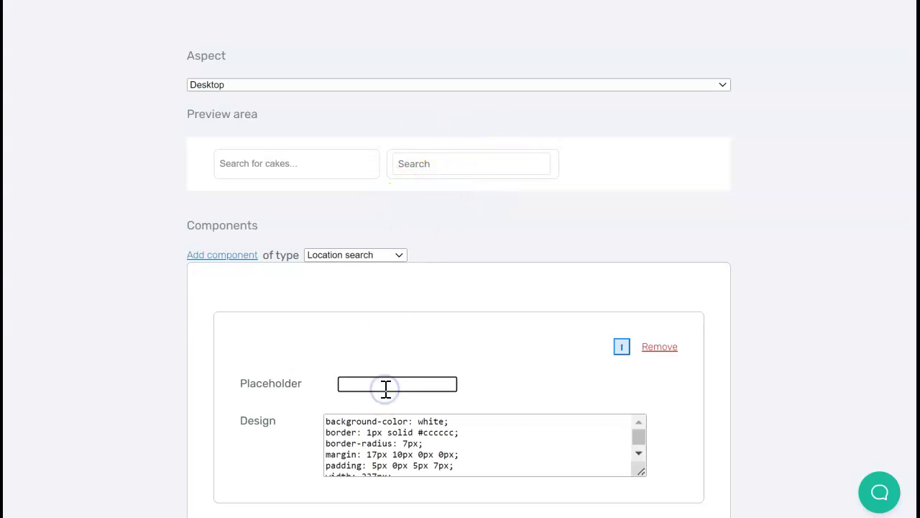
type("Location...")
left_click(473, 384)
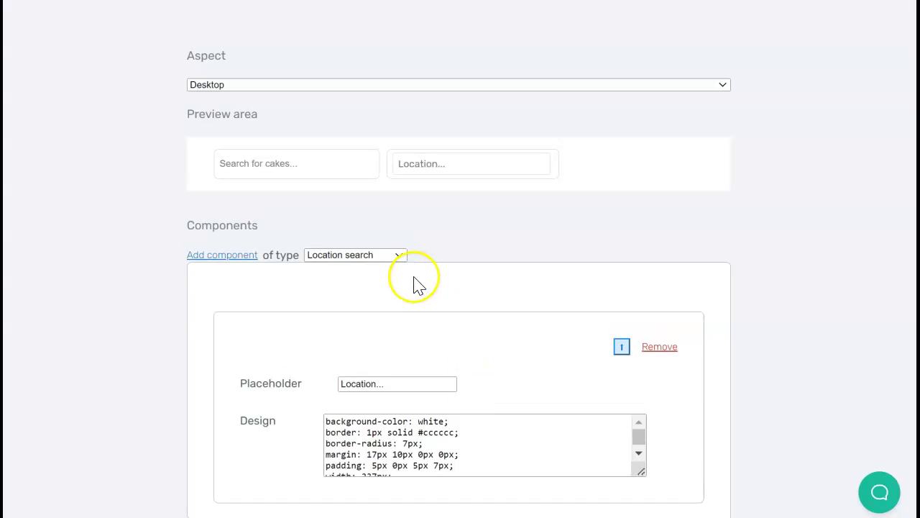
- Add a Category drop down component to the search bar, keeping Industry as its field
left_click(351, 256)
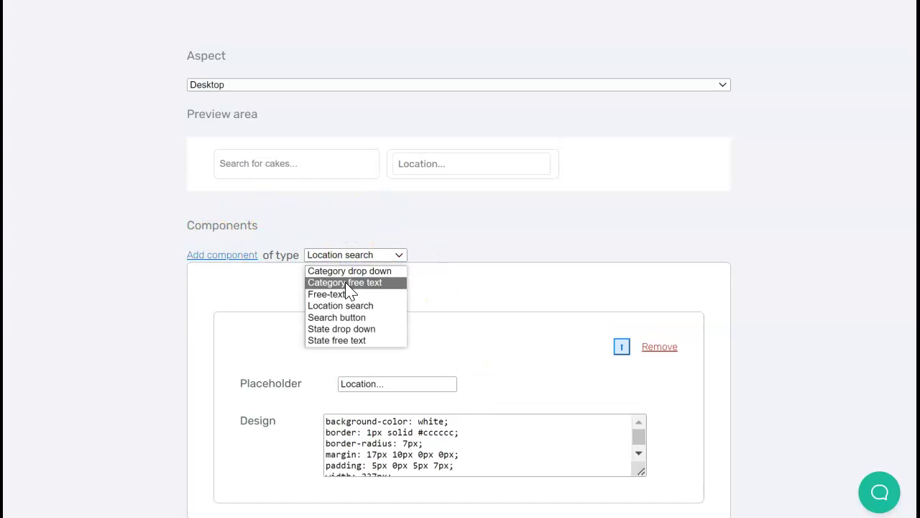
left_click(348, 274)
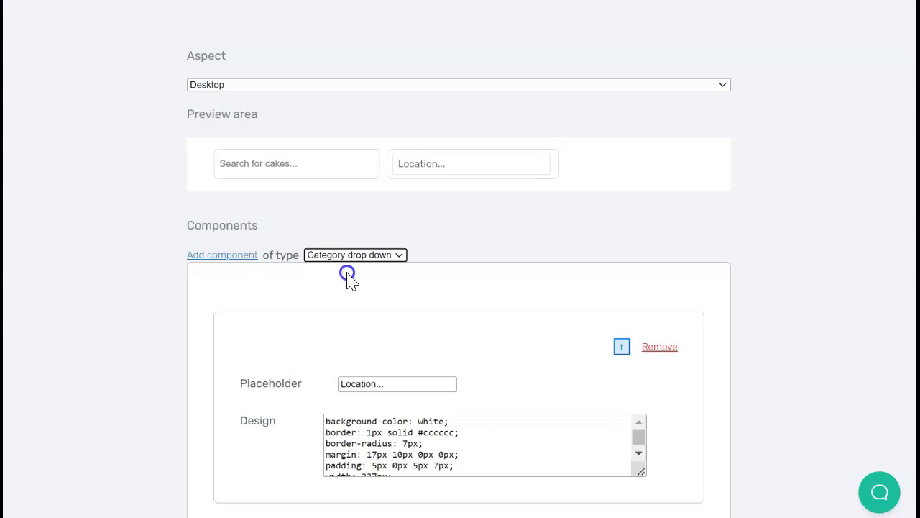
left_click(216, 261)
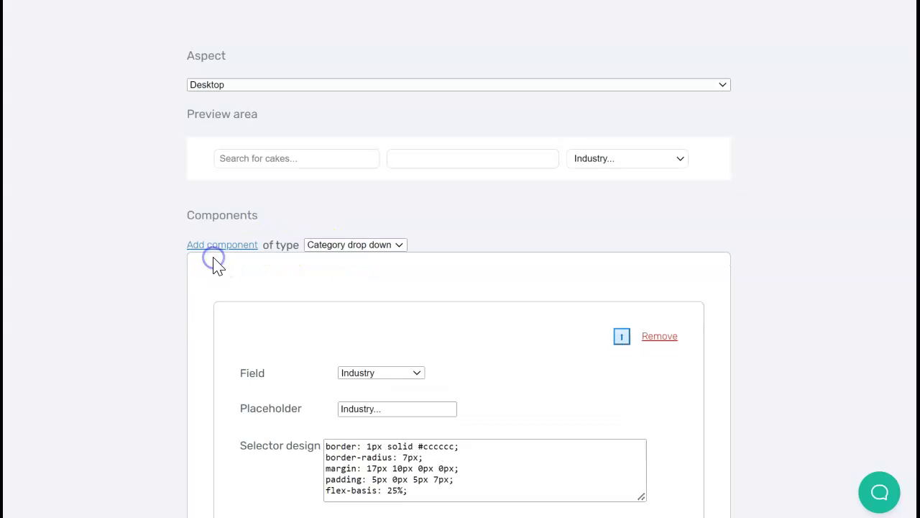
left_click(371, 385)
left_click(372, 382)
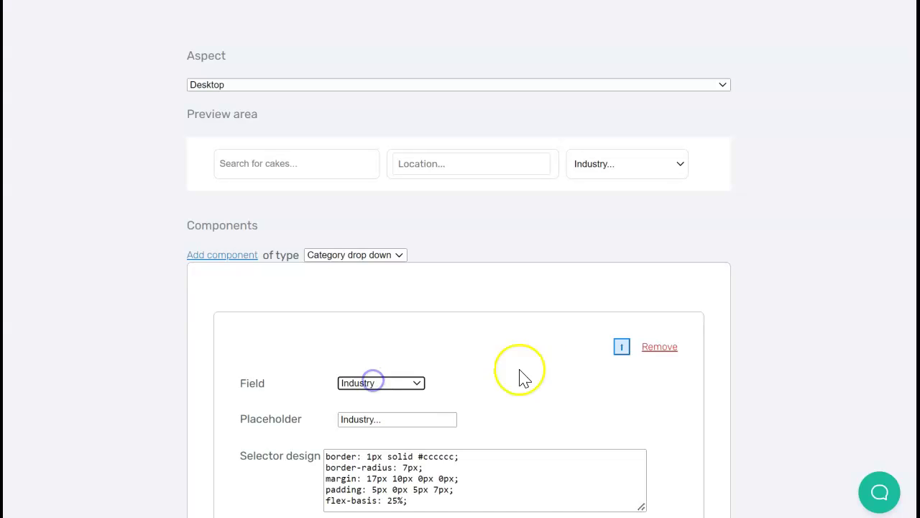
scroll(522, 367, "down", 1)
left_click(375, 301)
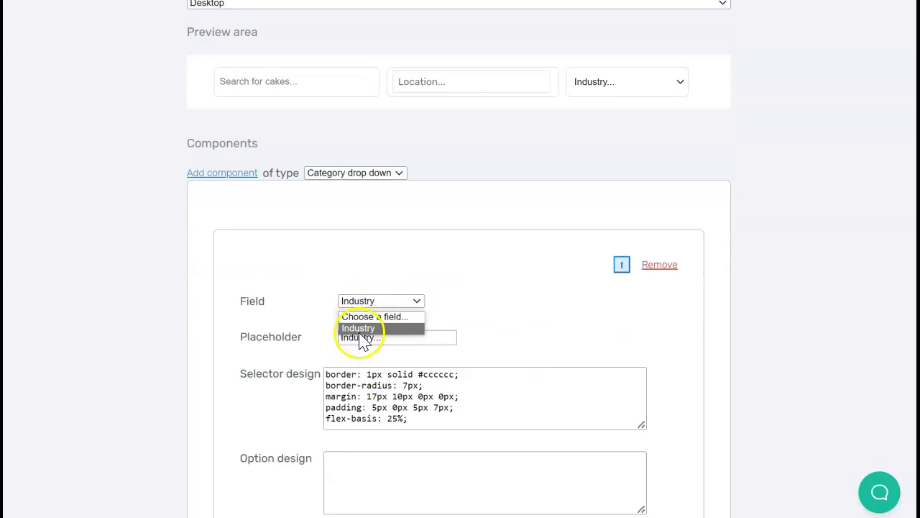
left_click(487, 284)
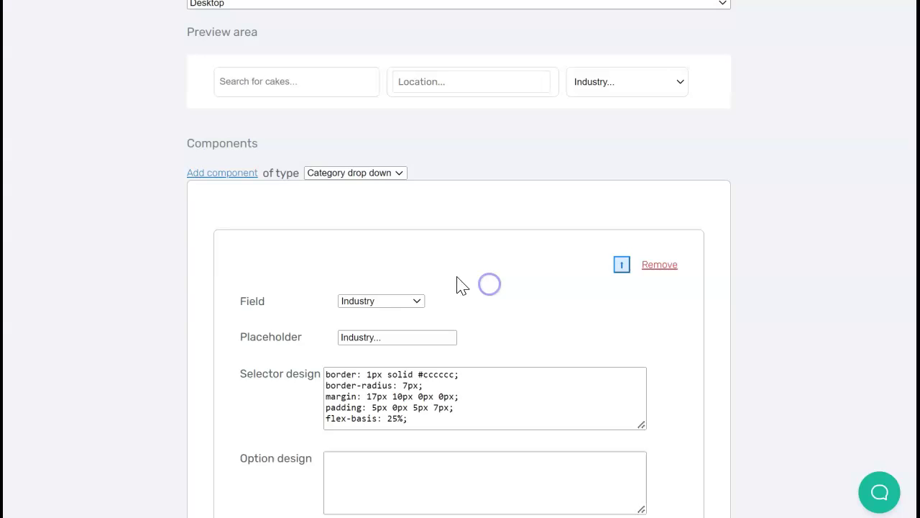
- Set the category drop-down's placeholder to "Expertise..." and apply the update
left_click(393, 340)
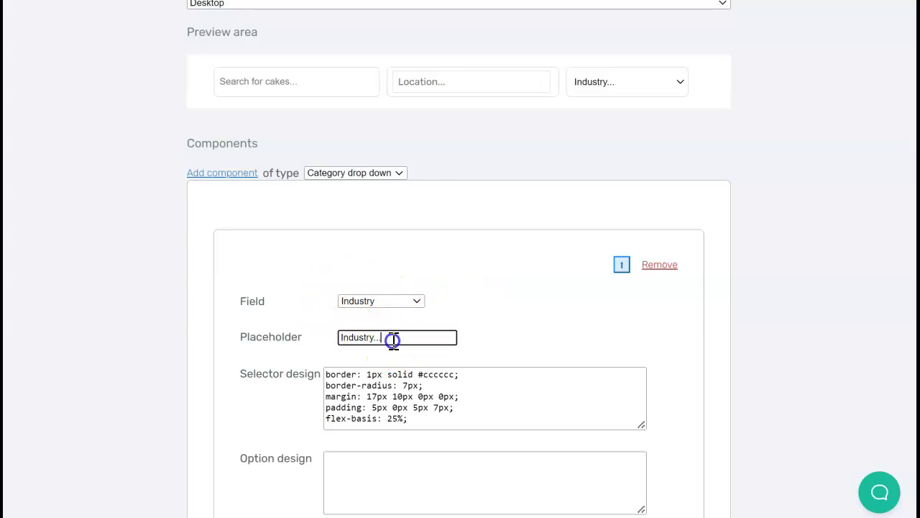
double_click(393, 340)
type("Exe")
key("BackSpace")
key("BackSpace")
key("BackSpace")
key("BackSpace")
left_click(469, 338)
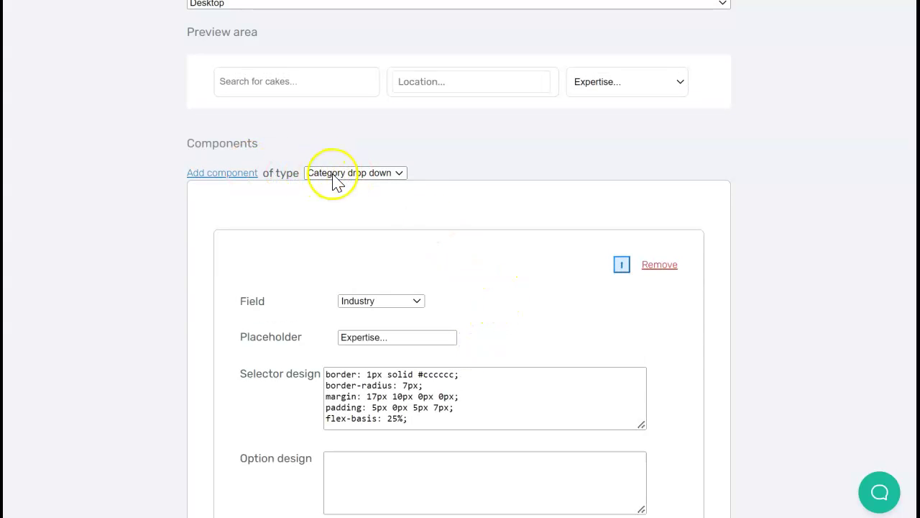
- Add a Search button component and label it "Search"
left_click(333, 177)
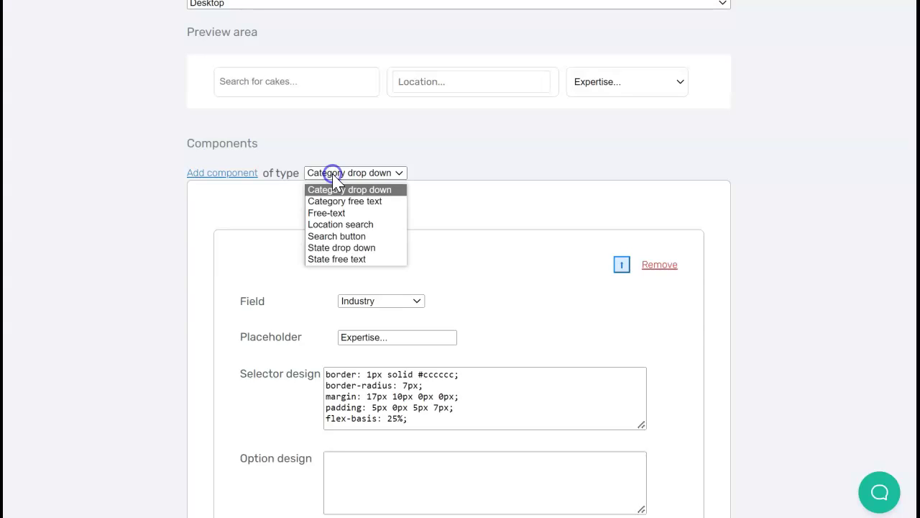
left_click(330, 236)
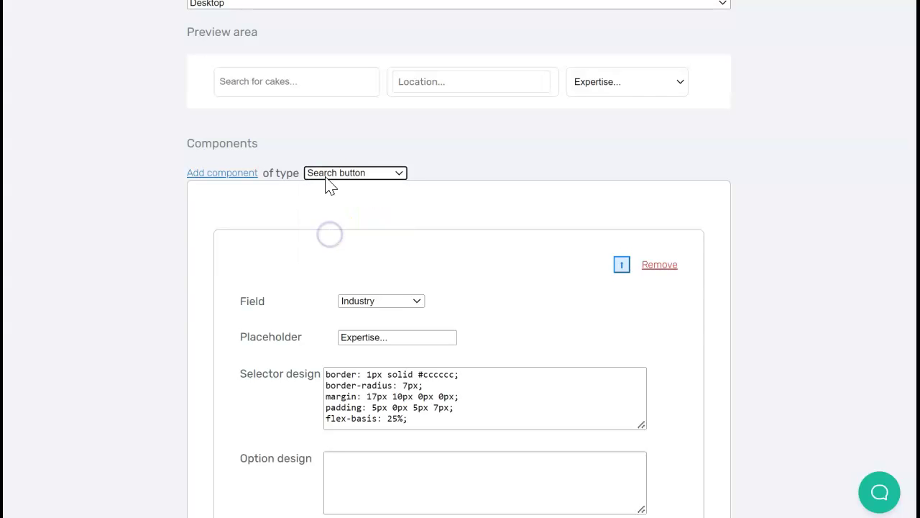
left_click(220, 173)
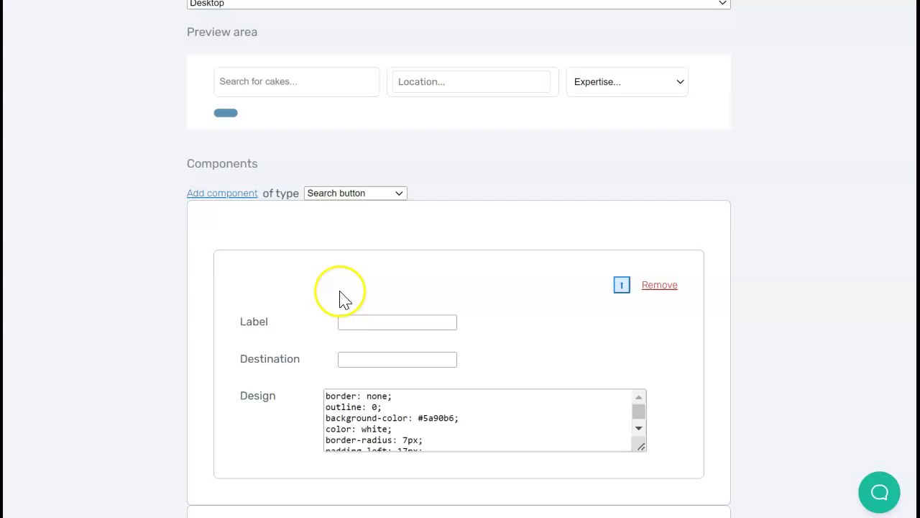
left_click(384, 323)
type("Search")
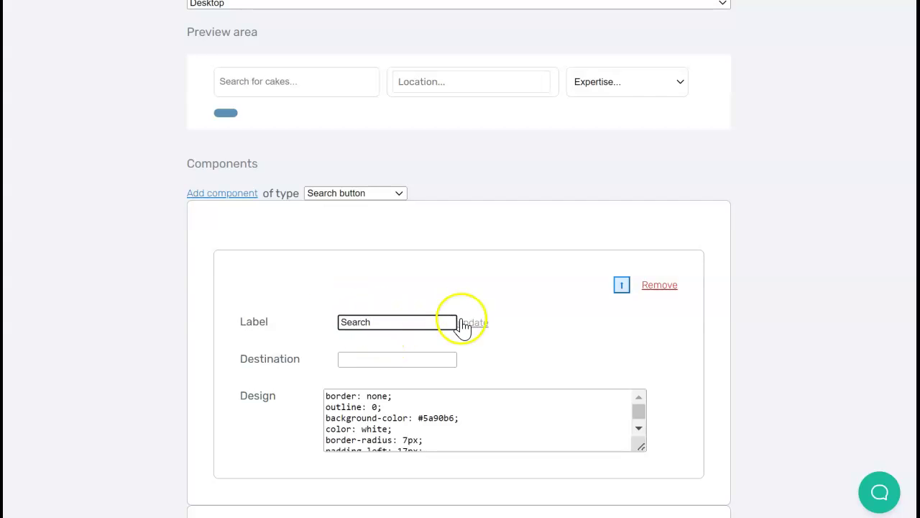
left_click(472, 322)
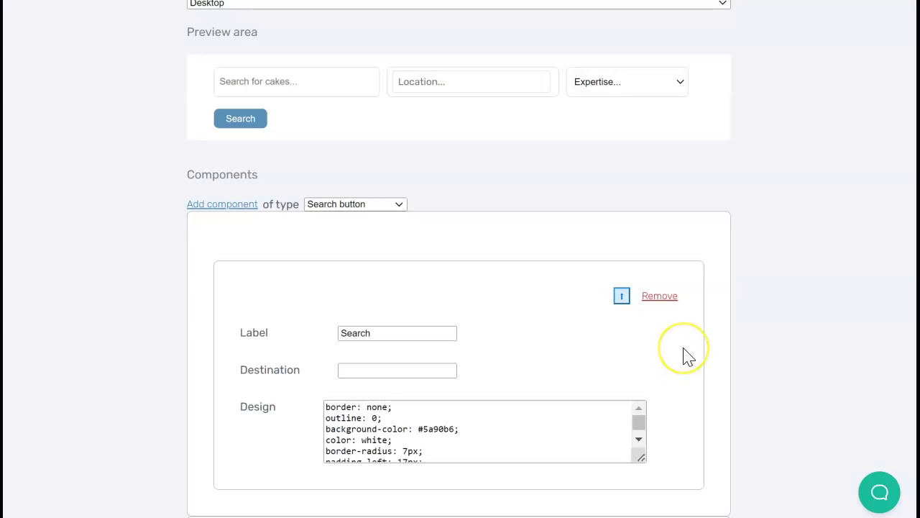
- Save the search bar layout and copy its embed code block
scroll(684, 355, "down", 5)
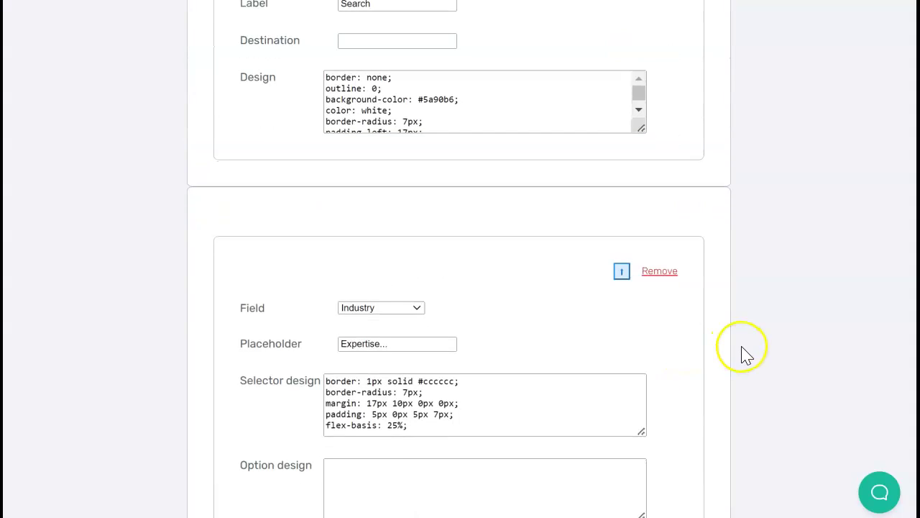
scroll(746, 354, "up", 4)
scroll(746, 354, "up", 3)
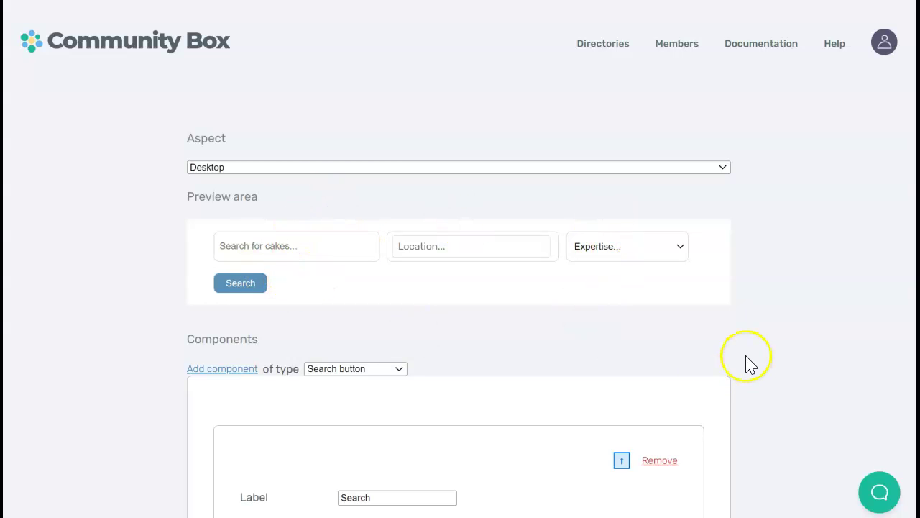
scroll(774, 363, "down", 15)
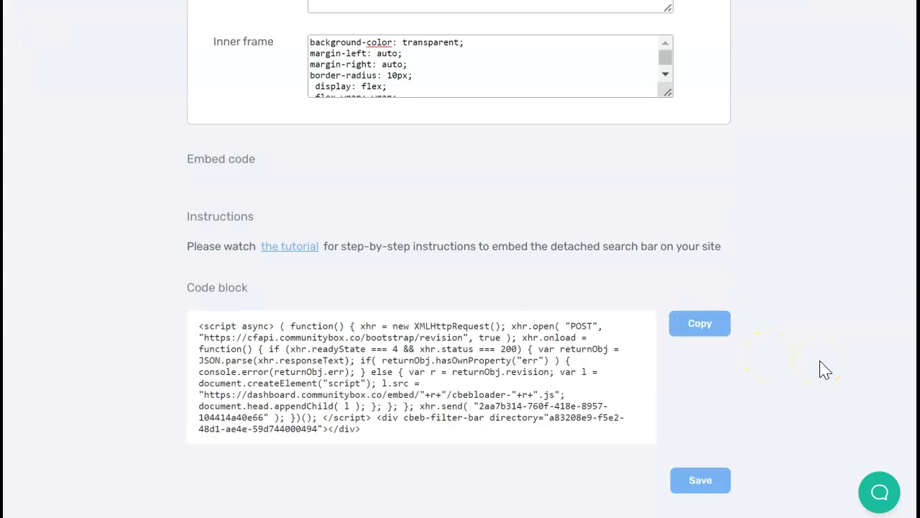
scroll(825, 369, "down", 2)
left_click(695, 384)
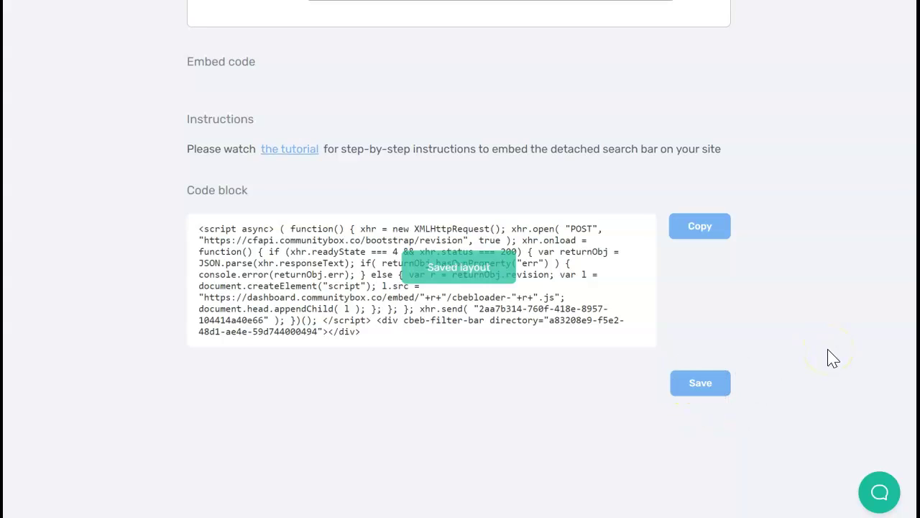
left_click(706, 231)
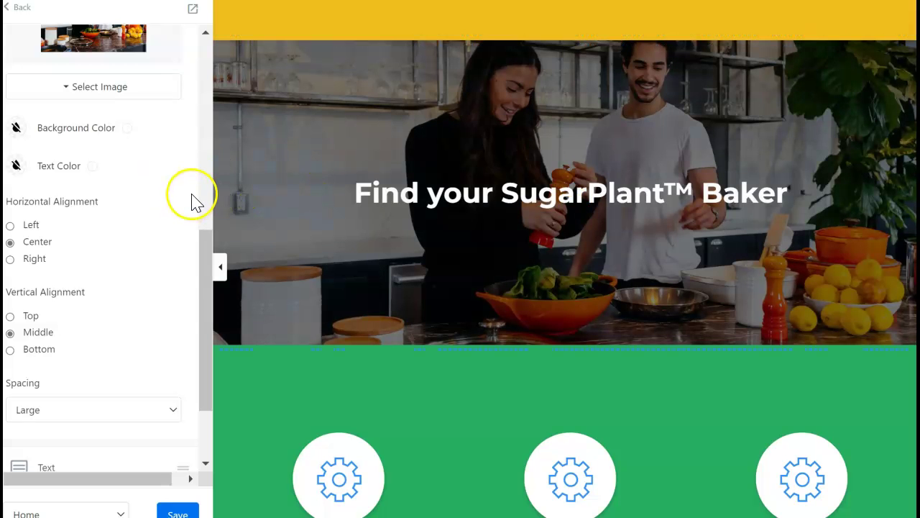
- Add a custom code content block to the "Find your SugarPlant™ Baker" banner section
scroll(647, 201, "up", 5)
scroll(656, 205, "down", 5)
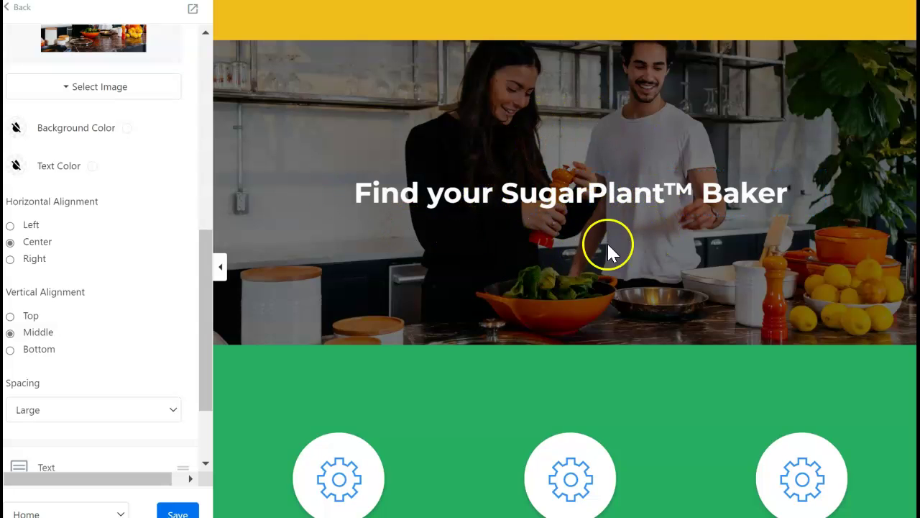
scroll(195, 247, "down", 3)
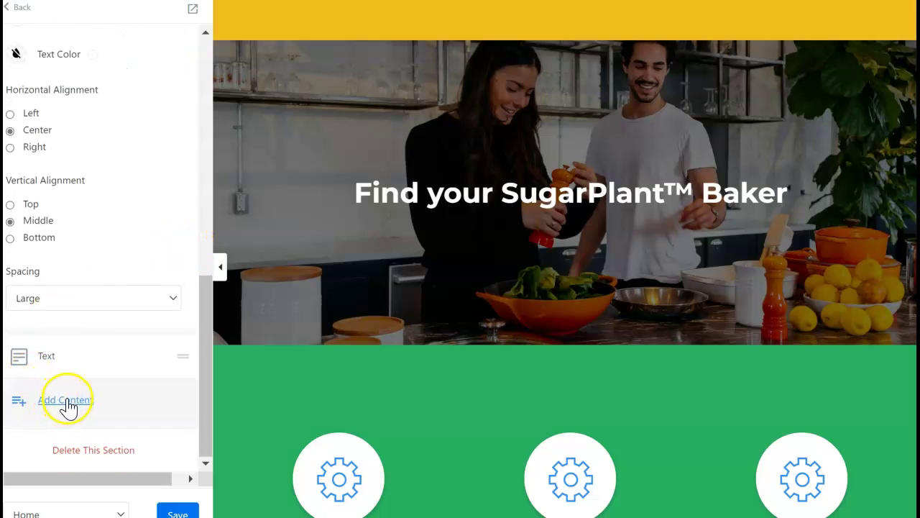
left_click(67, 399)
left_click(148, 59)
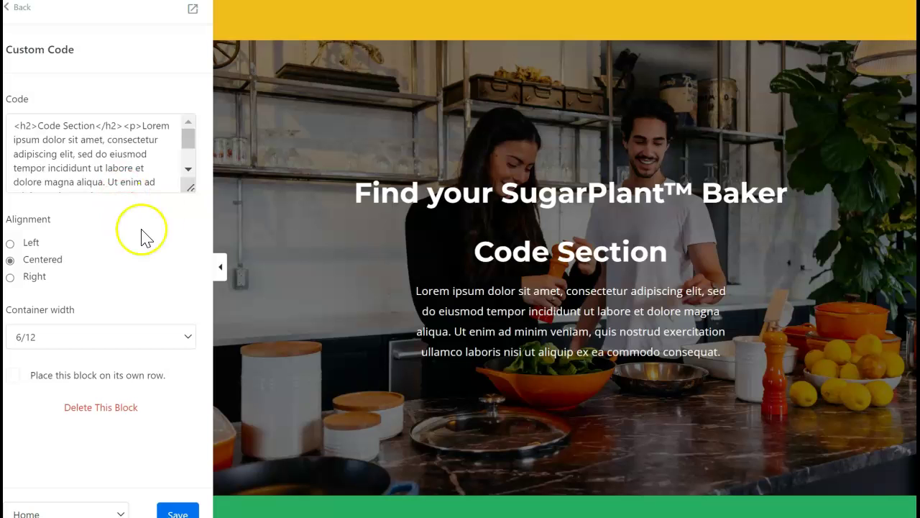
- Replace the custom code block's sample code with the copied search bar embed code and save the page
left_click(128, 149)
key("ctrl+a")
key("ctrl+v")
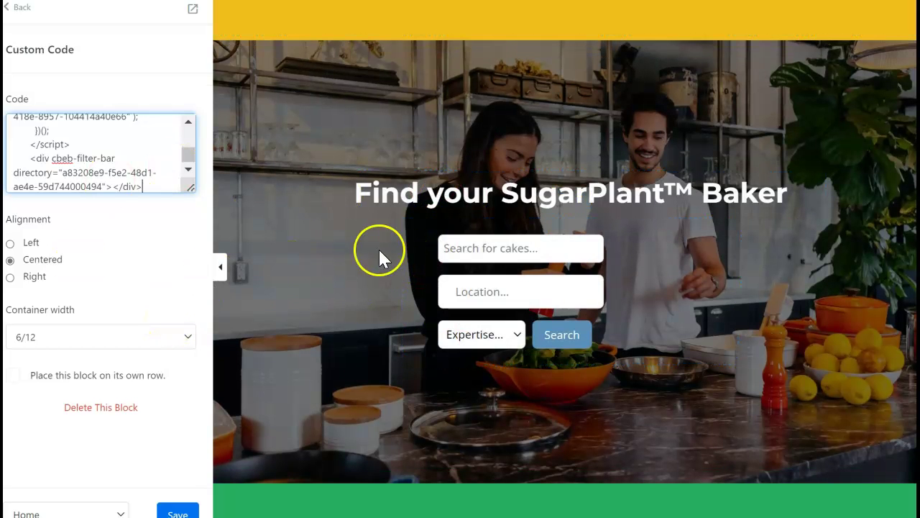
left_click(177, 512)
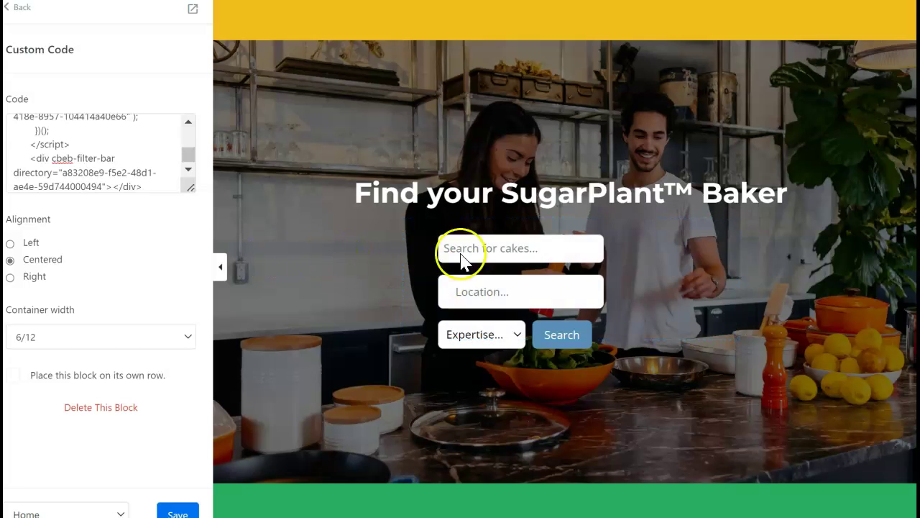
- Set the custom code block's container width to 12/12
left_click(125, 337)
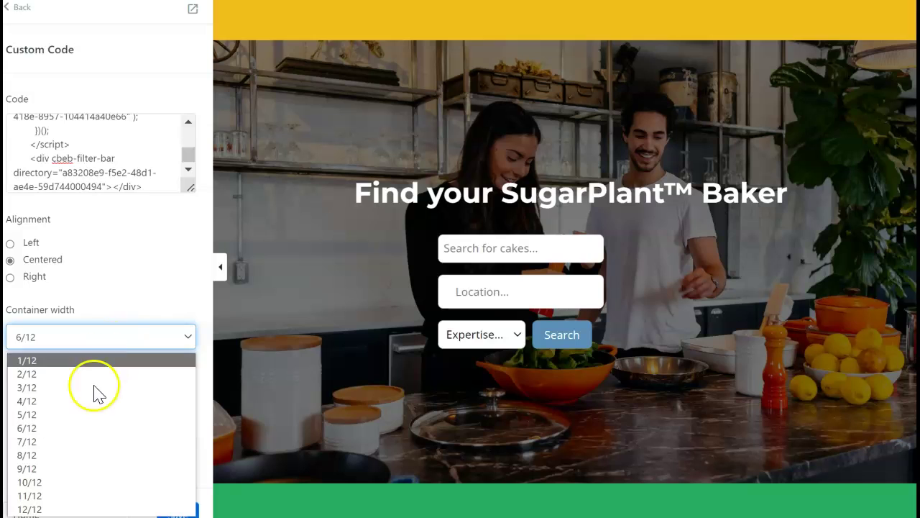
left_click(74, 509)
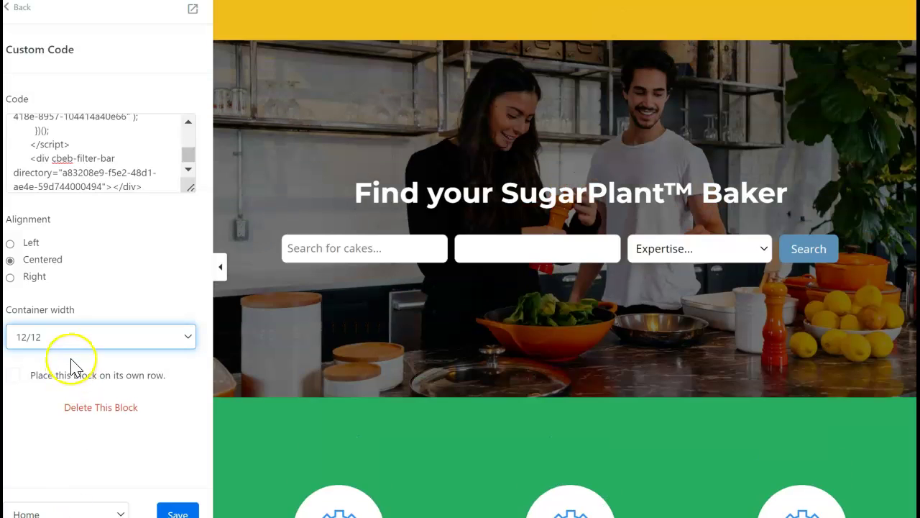
left_click(70, 356)
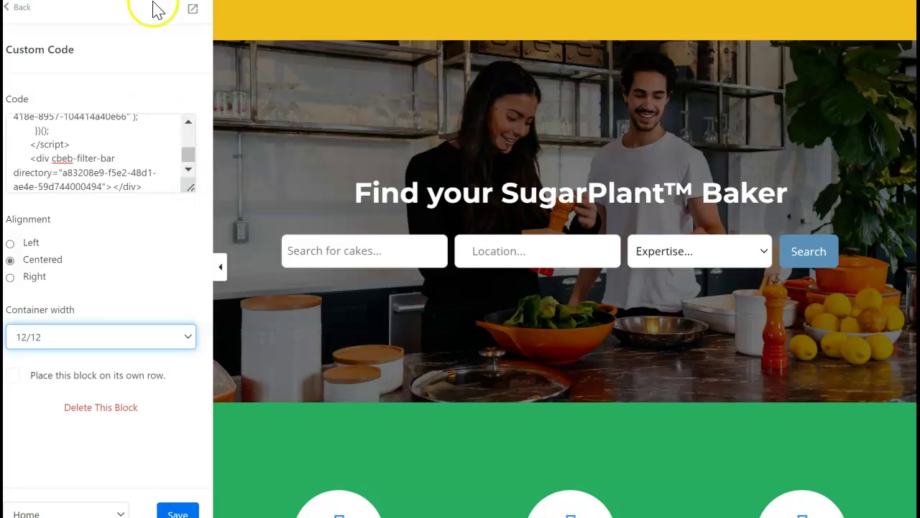
left_click(396, 341)
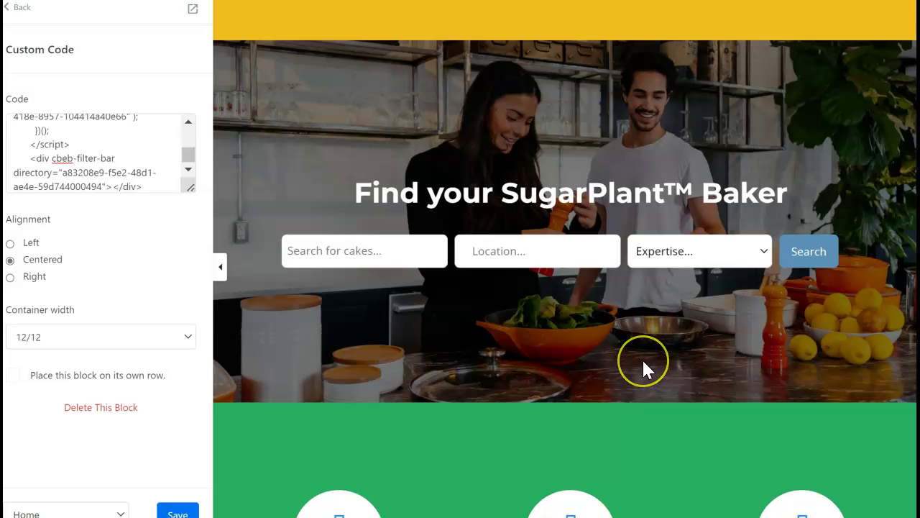
- Check the categories offered by the embedded search bar's Expertise drop-down without choosing one
left_click(733, 254)
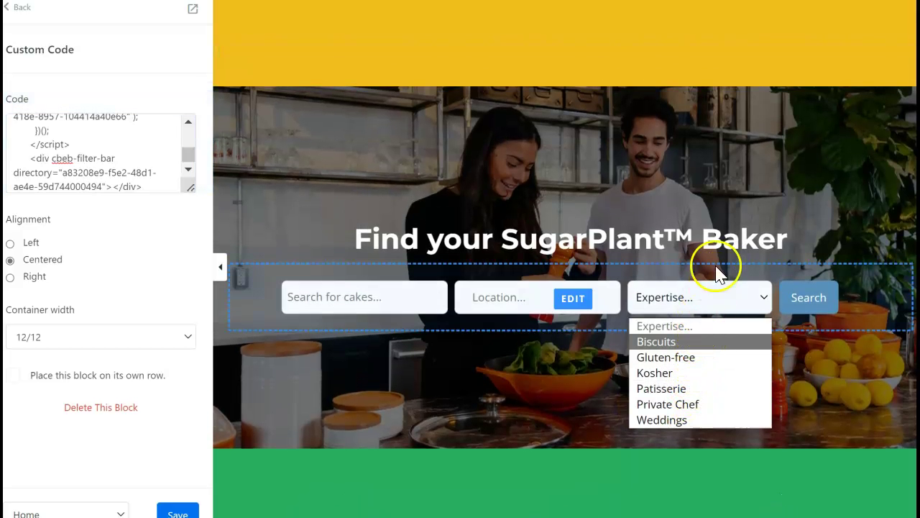
left_click(841, 219)
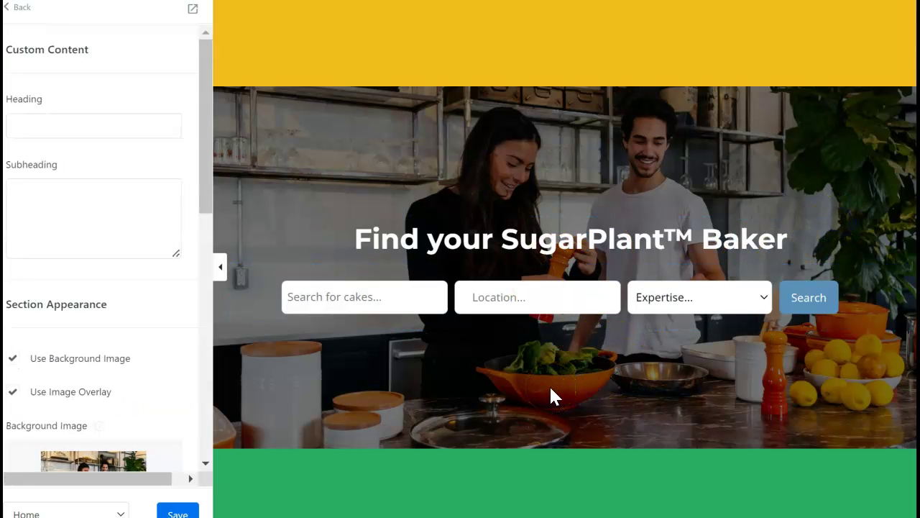
mouse_move(552, 396)
left_mouse_down()
mouse_move(603, 384)
mouse_move(726, 387)
left_mouse_up()
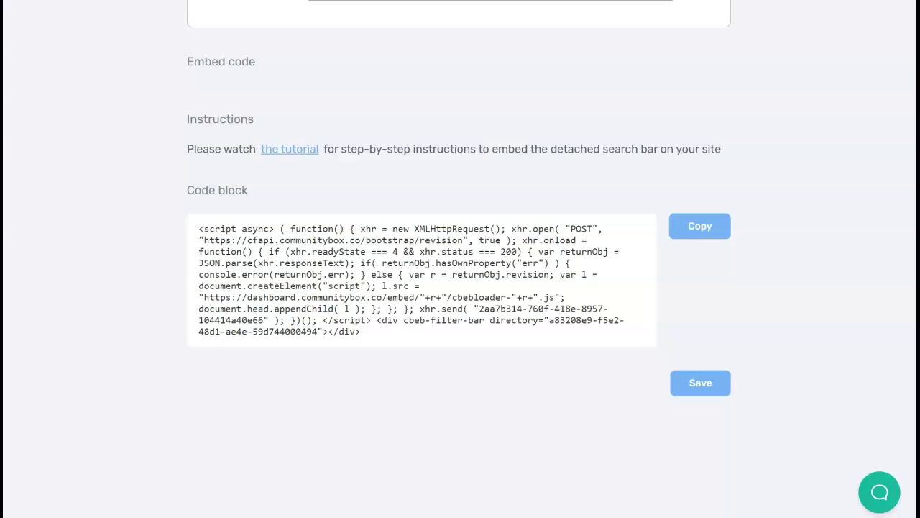
- Examine the design CSS of the search button, category drop-down, location and text search components in the Community Box search bar settings
scroll(764, 257, "up", 7)
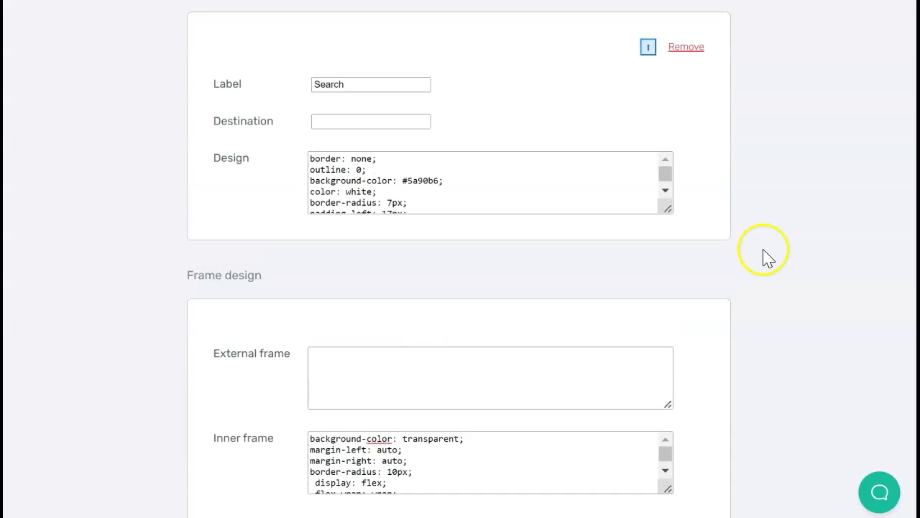
scroll(762, 257, "up", 2)
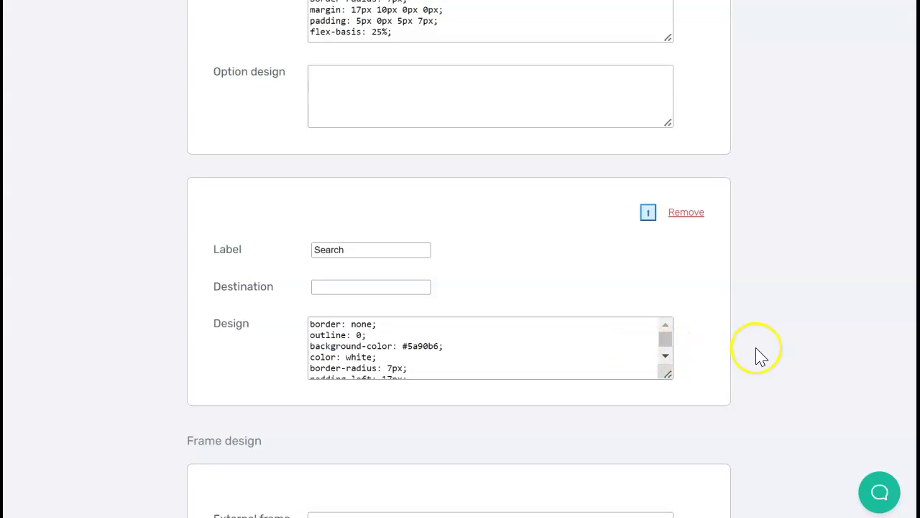
scroll(762, 357, "up", 3)
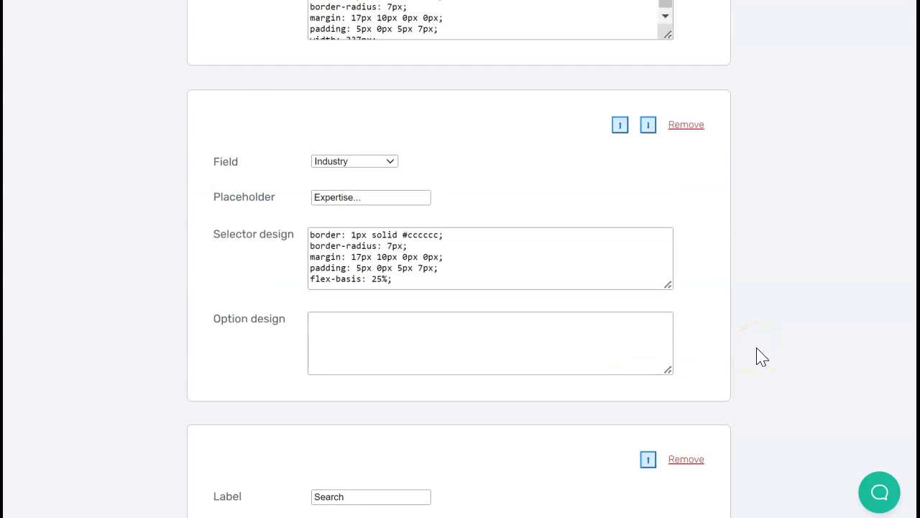
scroll(762, 357, "down", 2)
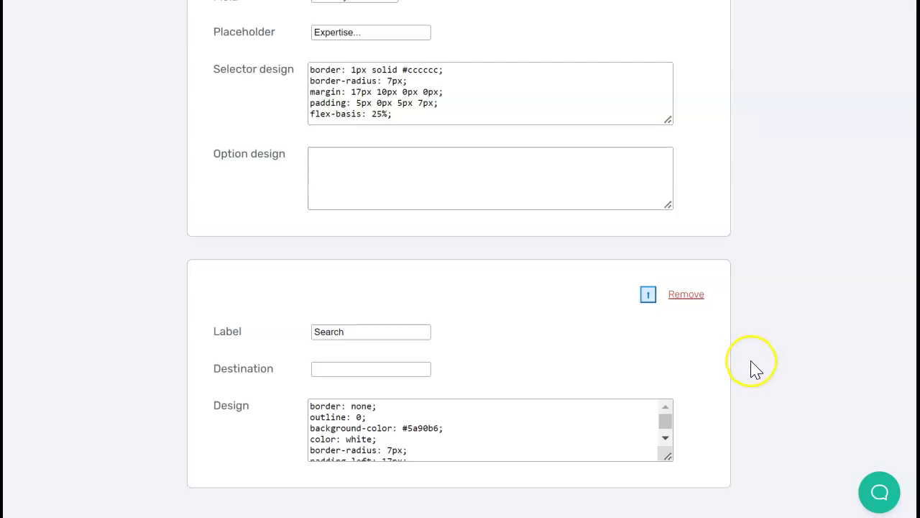
scroll(756, 370, "up", 3)
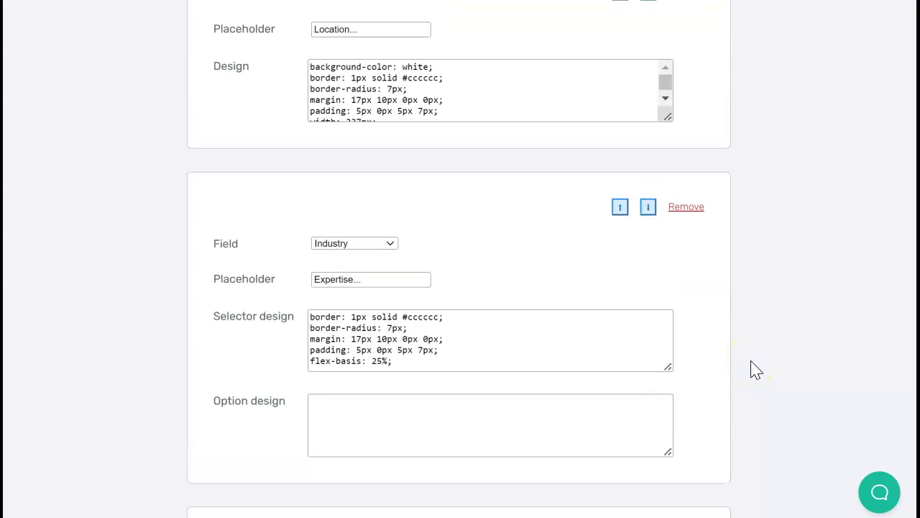
scroll(542, 321, "up", 2)
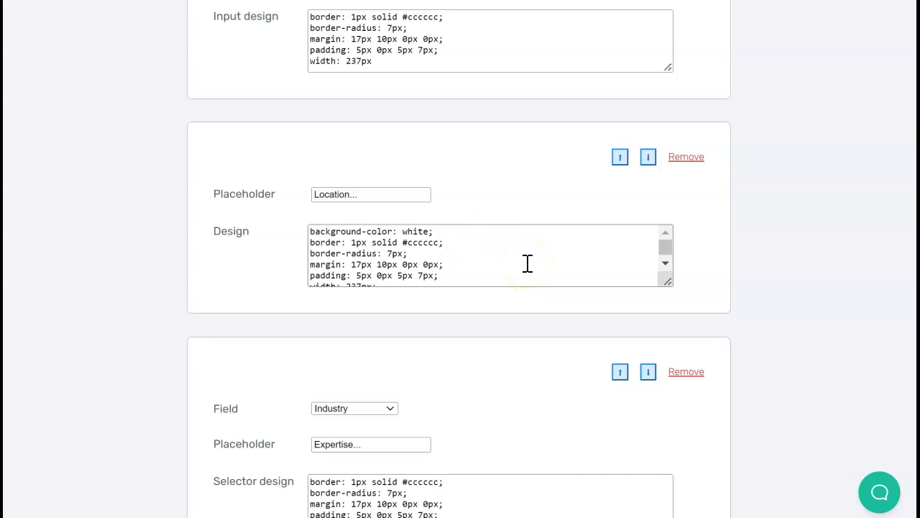
scroll(755, 280, "up", 4)
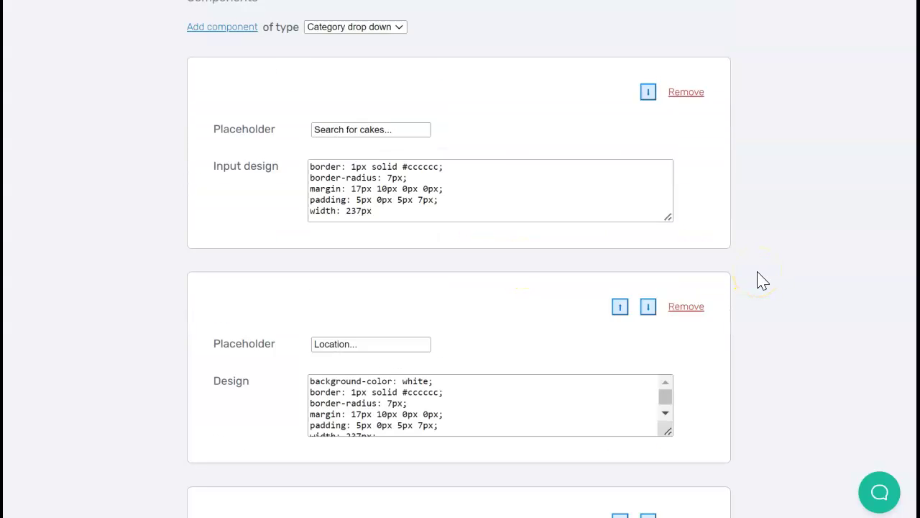
scroll(496, 304, "down", 8)
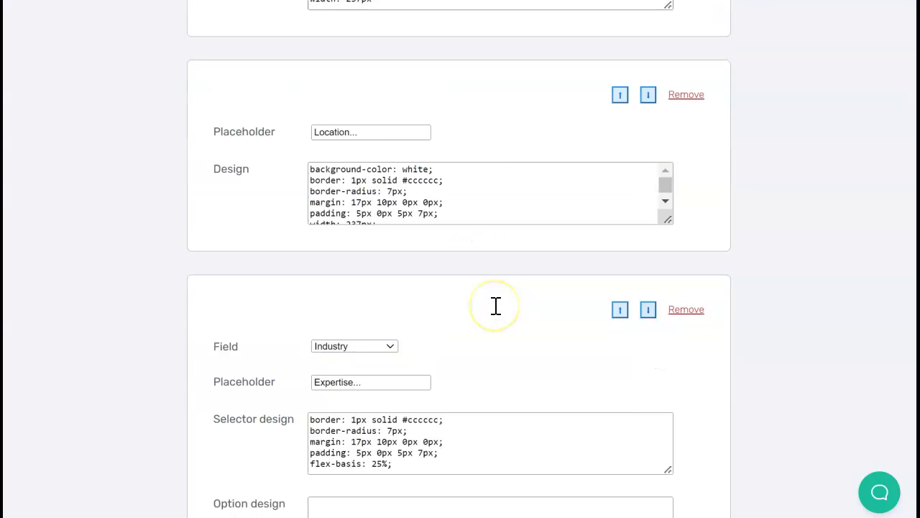